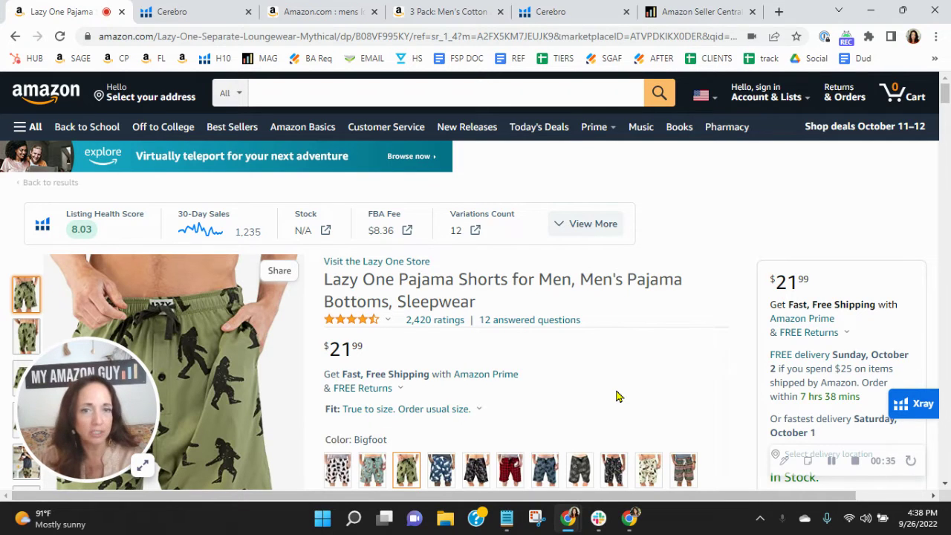
Switch to the Cerebro report for the Lazy One pajama shorts, showing 5,245 keywords
{"action": "left_click", "coordinate": [182, 9]}
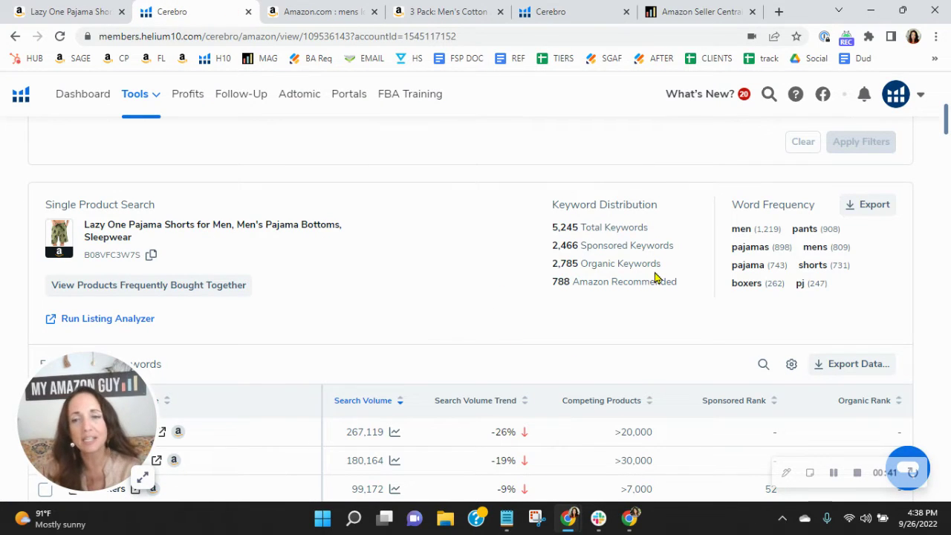
Highlight Lazy One's Organic Keywords count and 'shorts' frequency (731), then view the 3 Pack competitor listing
{"action": "left_click_drag", "start_coordinate": [661, 264], "coordinate": [555, 265]}
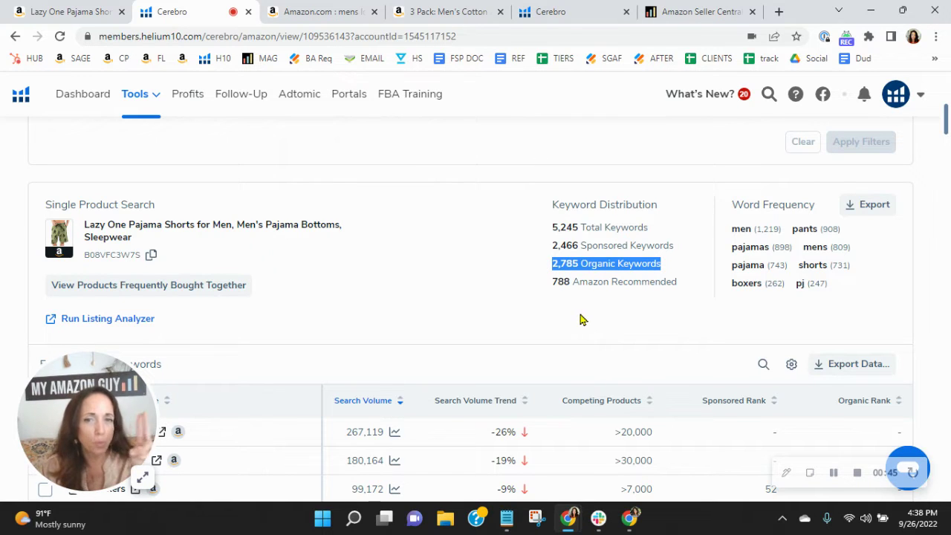
{"action": "left_click", "coordinate": [669, 247]}
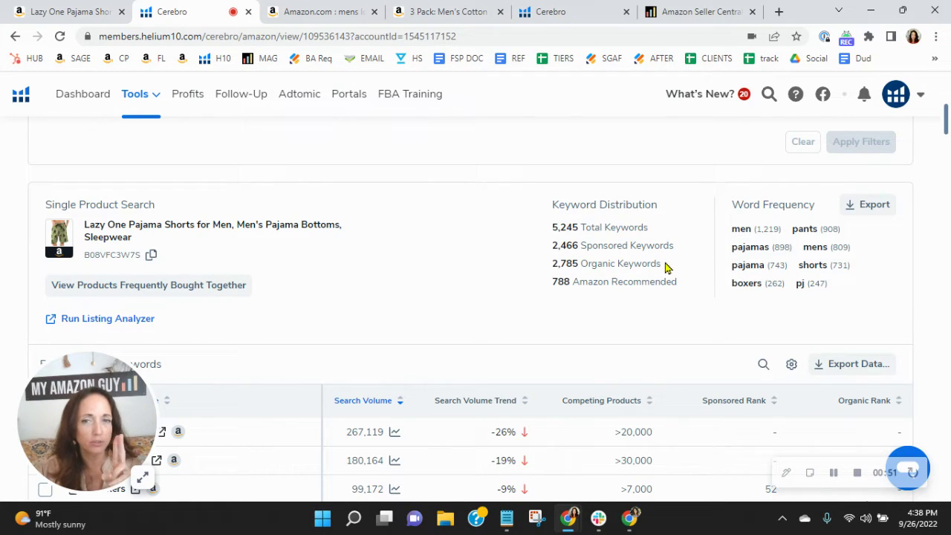
{"action": "left_click_drag", "start_coordinate": [662, 264], "coordinate": [580, 263]}
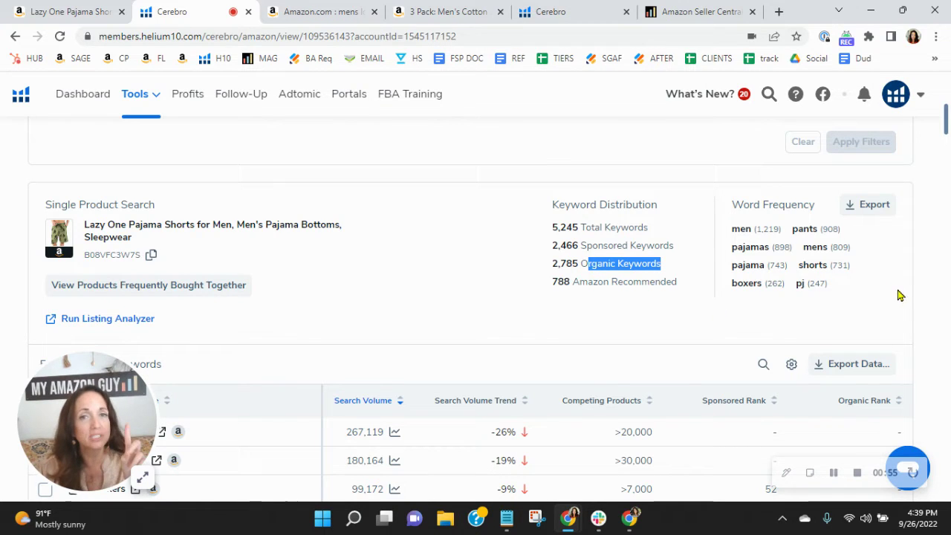
{"action": "left_click", "coordinate": [875, 266]}
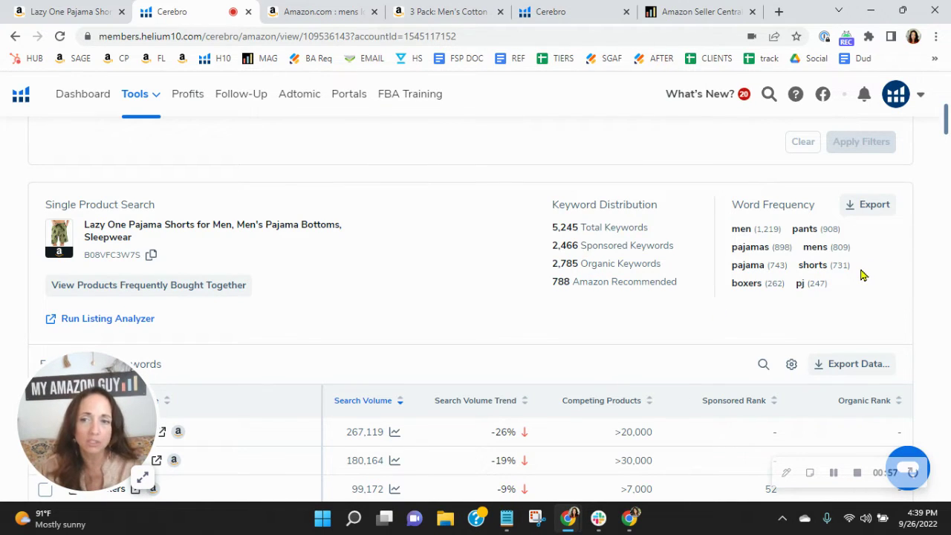
{"action": "left_click_drag", "start_coordinate": [856, 266], "coordinate": [798, 268]}
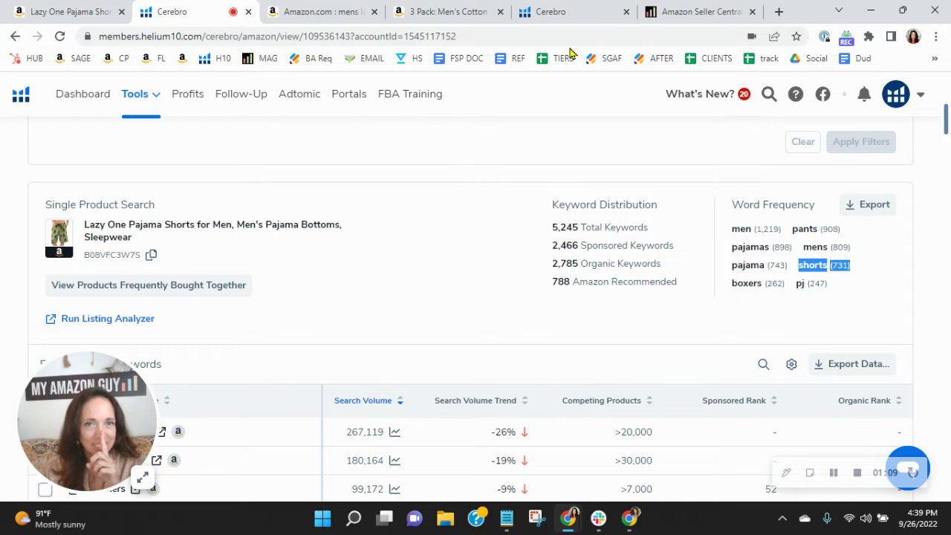
{"action": "left_click", "coordinate": [465, 8]}
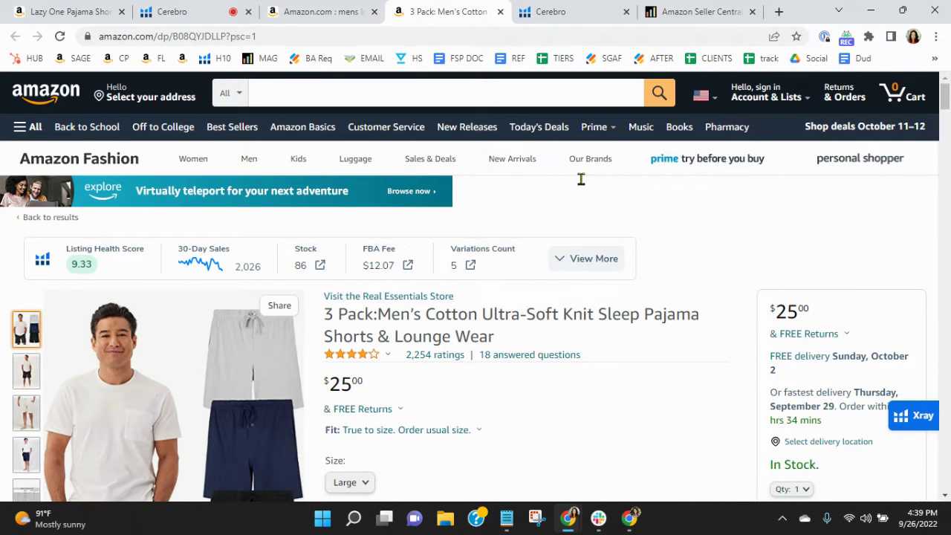
Highlight the competitor's 'shorts' frequency (1,031) in Cerebro and compare it with Lazy One's
{"action": "left_click", "coordinate": [566, 6]}
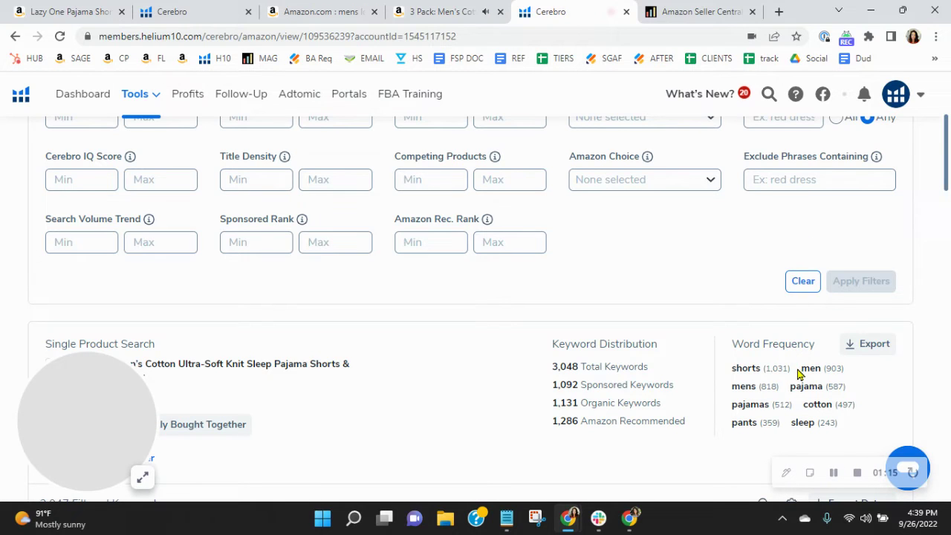
{"action": "left_click_drag", "start_coordinate": [789, 371], "coordinate": [733, 372]}
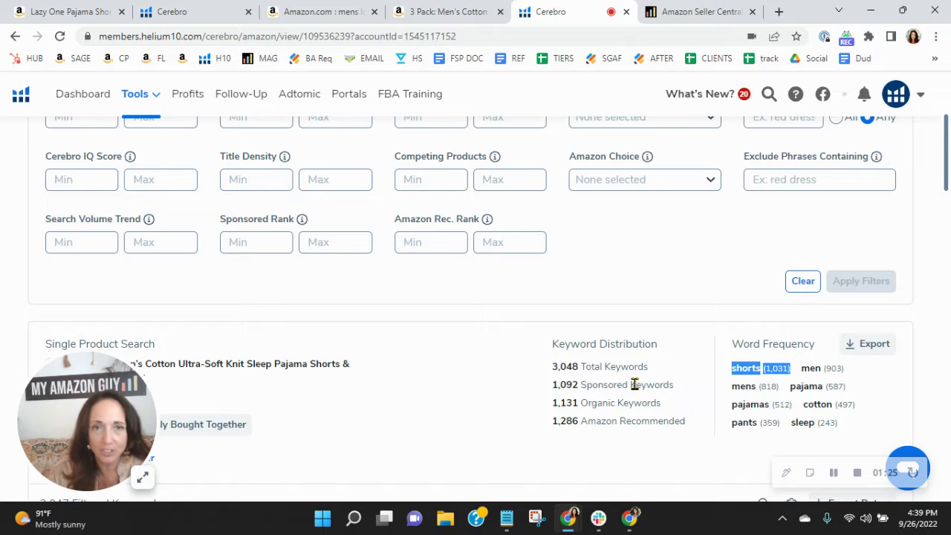
{"action": "left_click", "coordinate": [210, 8]}
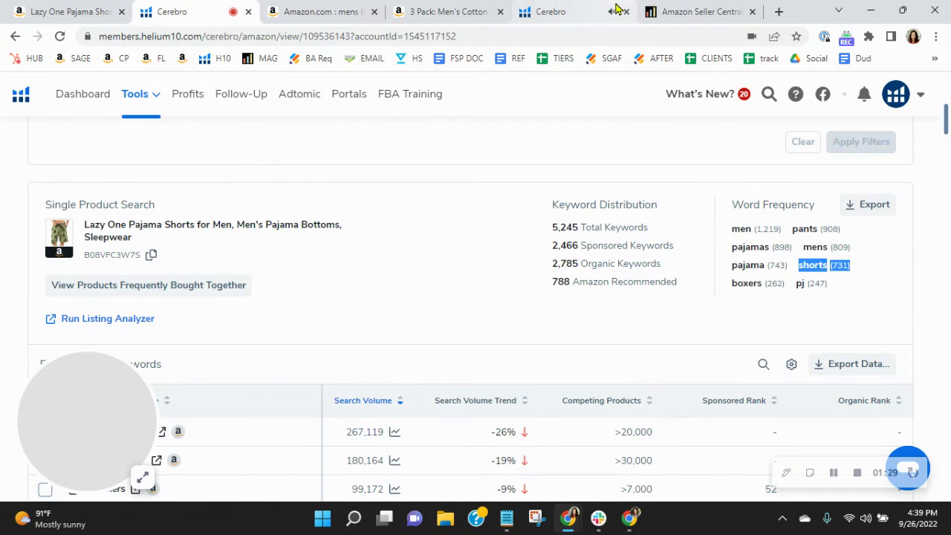
Revisit the competitor's results and both Amazon listings, ending on the Lazy One keyword report
{"action": "left_click", "coordinate": [551, 11]}
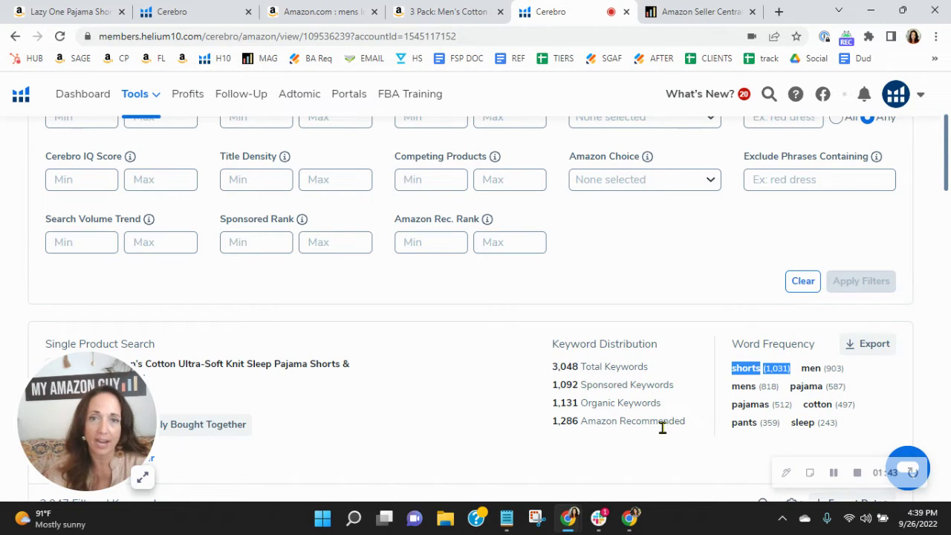
{"action": "left_click", "coordinate": [653, 276]}
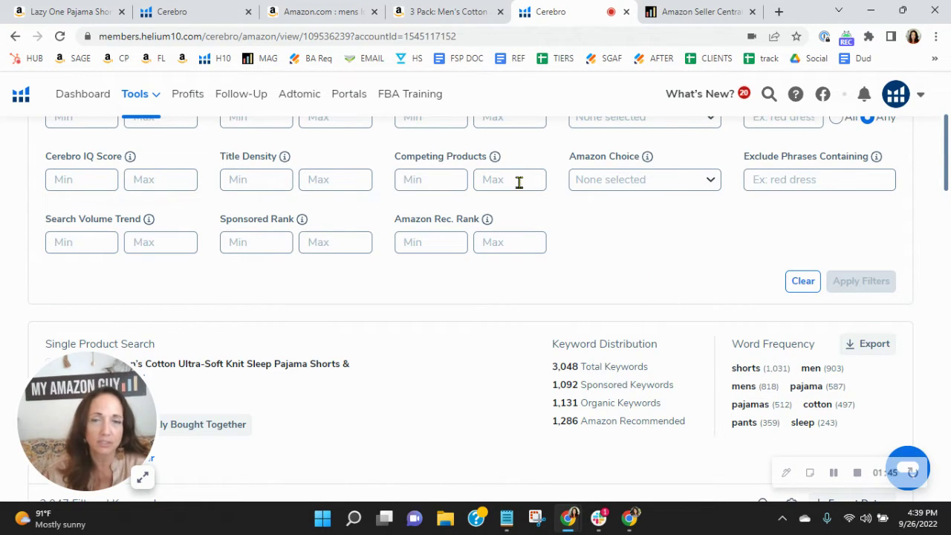
{"action": "left_click", "coordinate": [458, 9]}
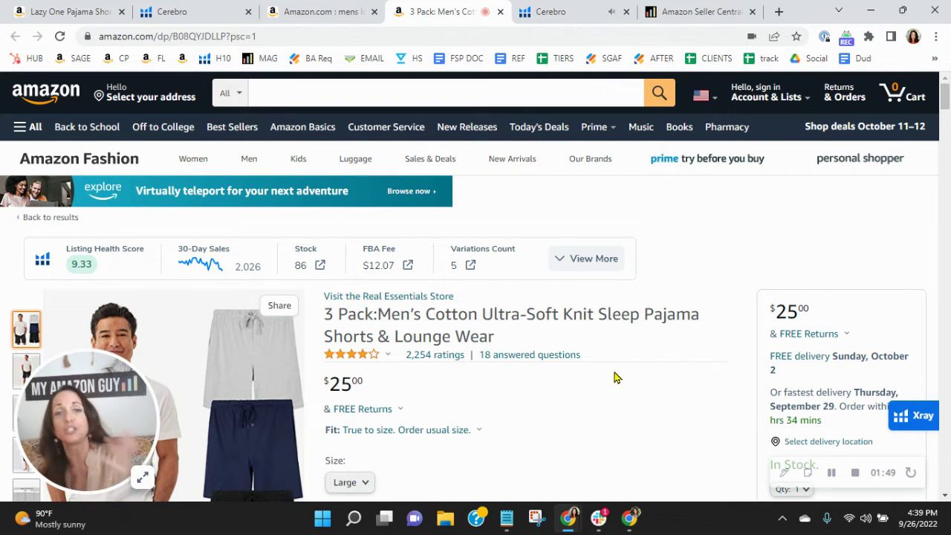
{"action": "left_click", "coordinate": [61, 9]}
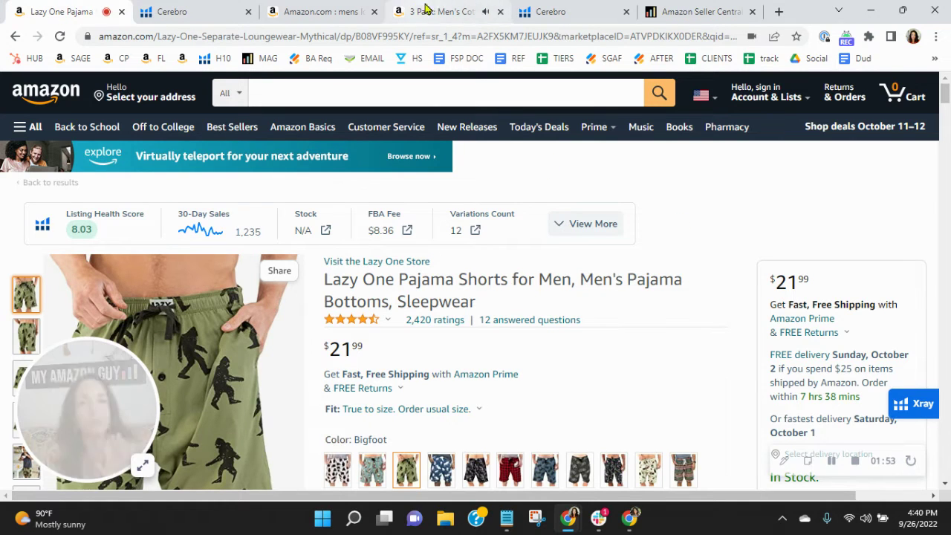
{"action": "left_click", "coordinate": [218, 7]}
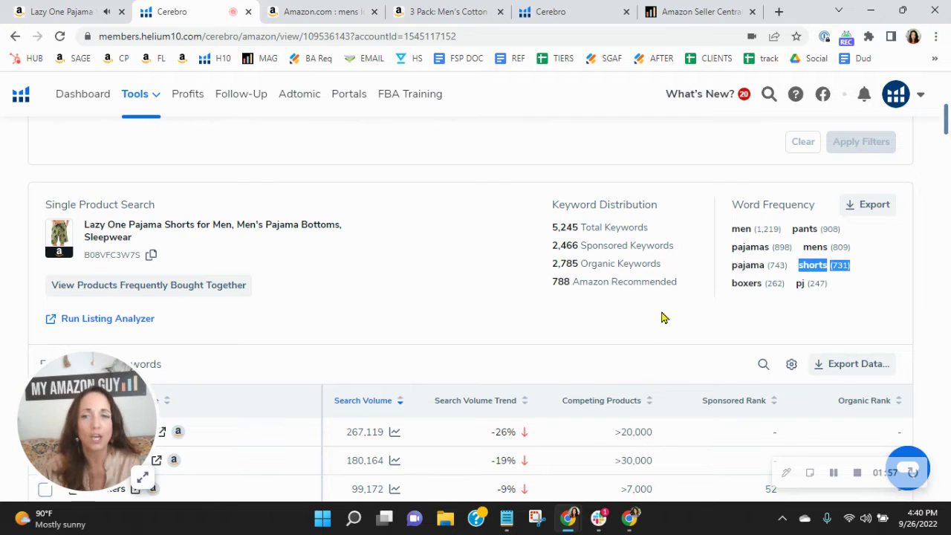
Filter Lazy One keywords to organic rank 20–50 and scroll through the 260 results
{"action": "scroll", "coordinate": [660, 315], "scroll_direction": "up", "scroll_amount": 4}
{"action": "left_click", "coordinate": [425, 256]}
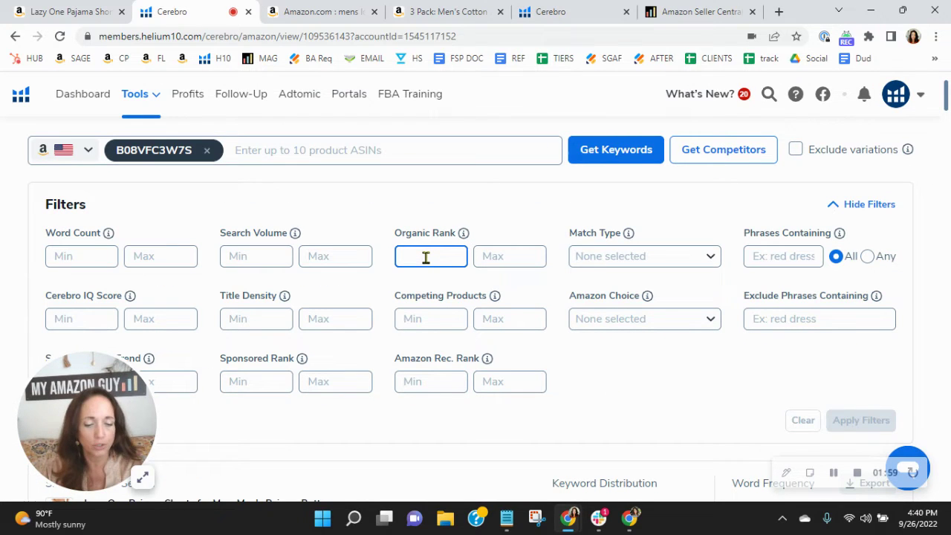
{"action": "type", "text": "29"}
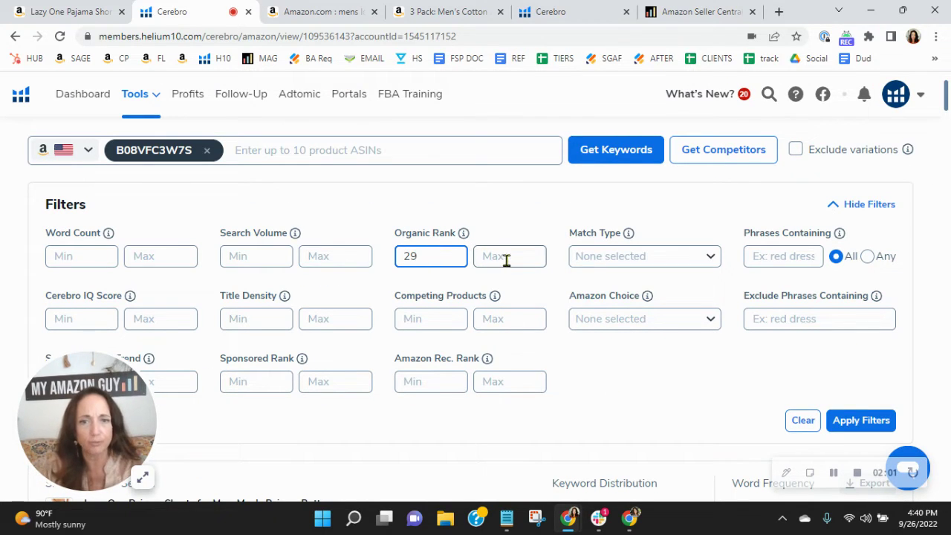
{"action": "key", "text": "BackSpace"}
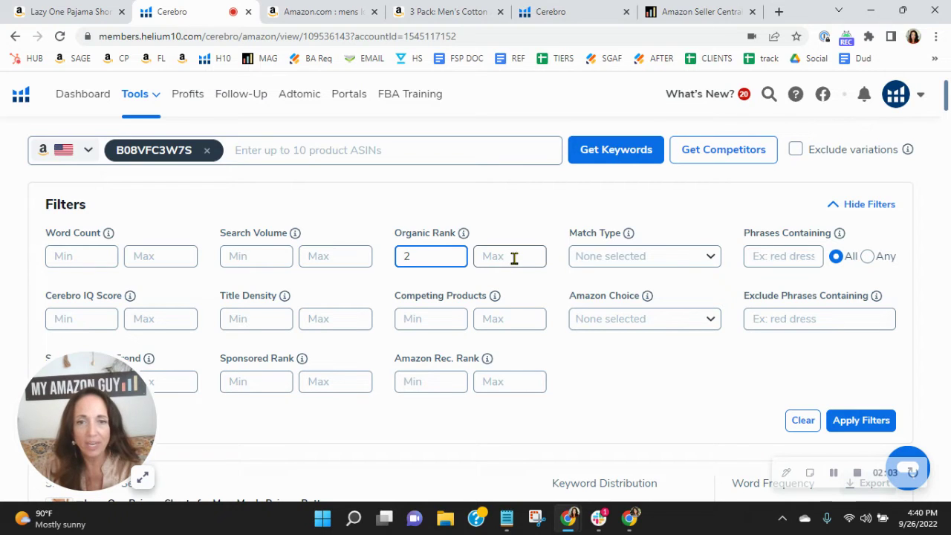
{"action": "type", "text": "0"}
{"action": "left_click", "coordinate": [510, 254]}
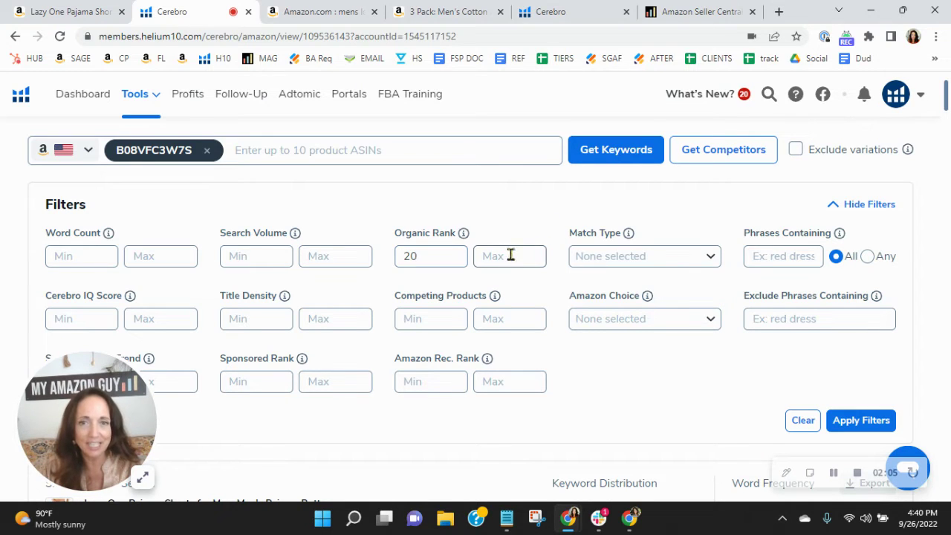
{"action": "type", "text": "50"}
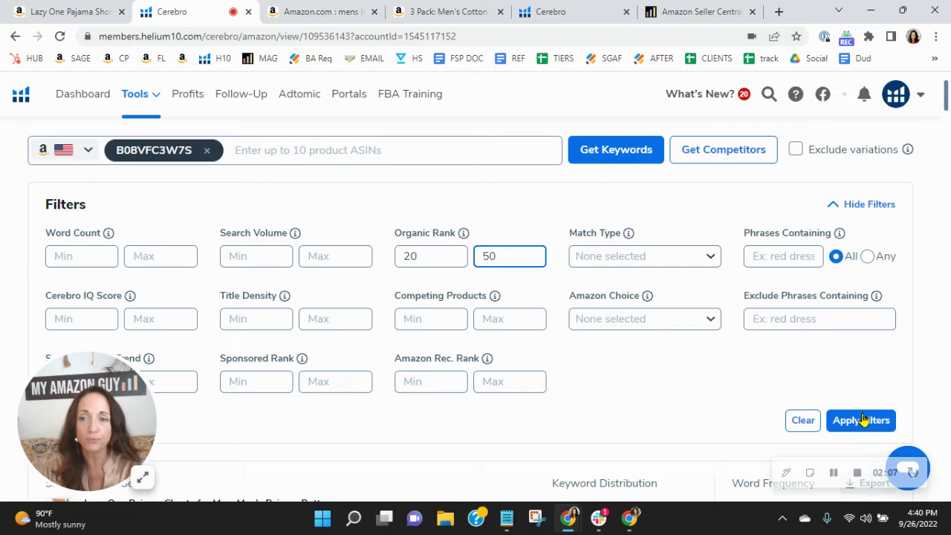
{"action": "left_click", "coordinate": [887, 420]}
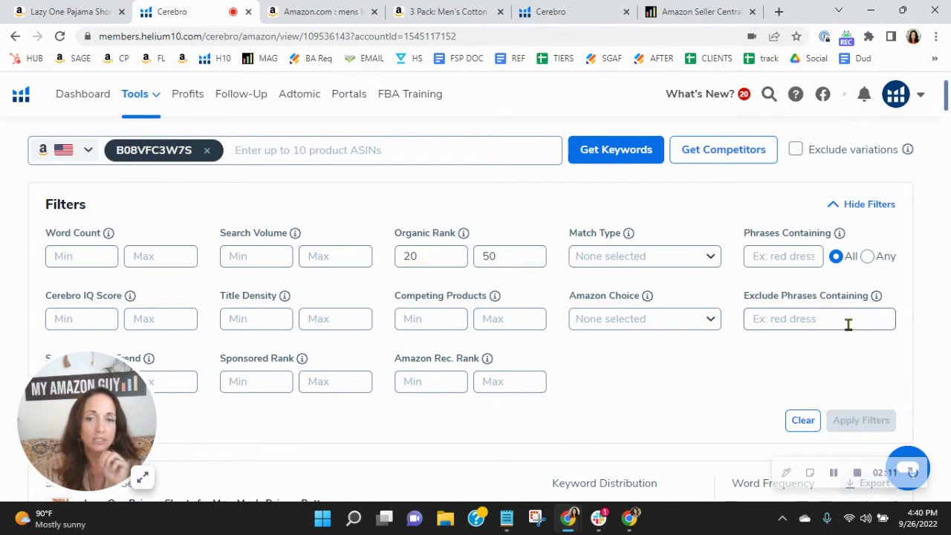
{"action": "scroll", "coordinate": [819, 309], "scroll_direction": "down", "scroll_amount": 2}
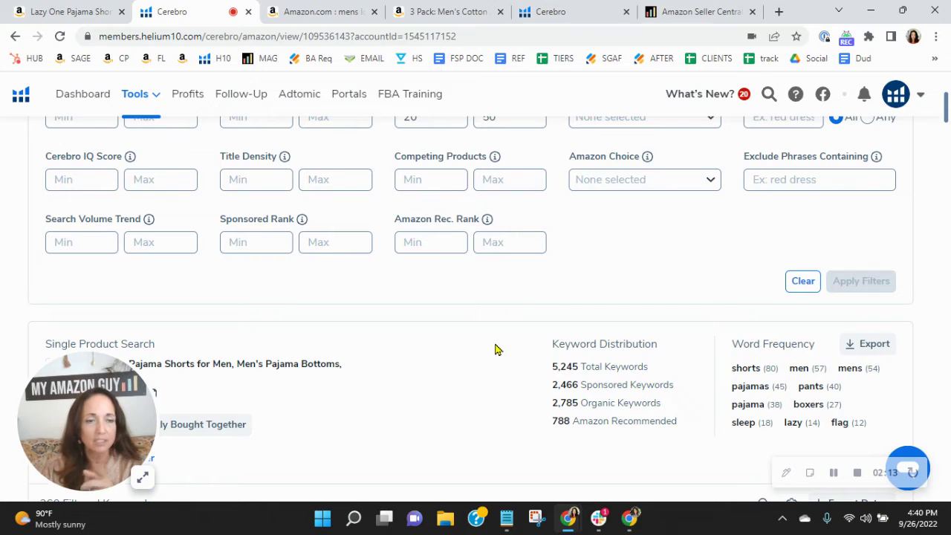
{"action": "scroll", "coordinate": [496, 349], "scroll_direction": "down", "scroll_amount": 3}
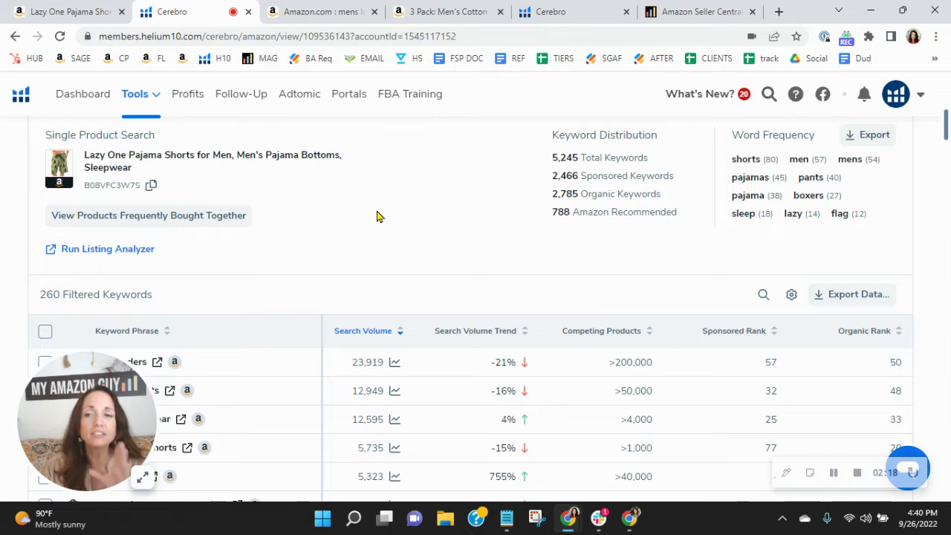
{"action": "scroll", "coordinate": [377, 216], "scroll_direction": "down", "scroll_amount": 2}
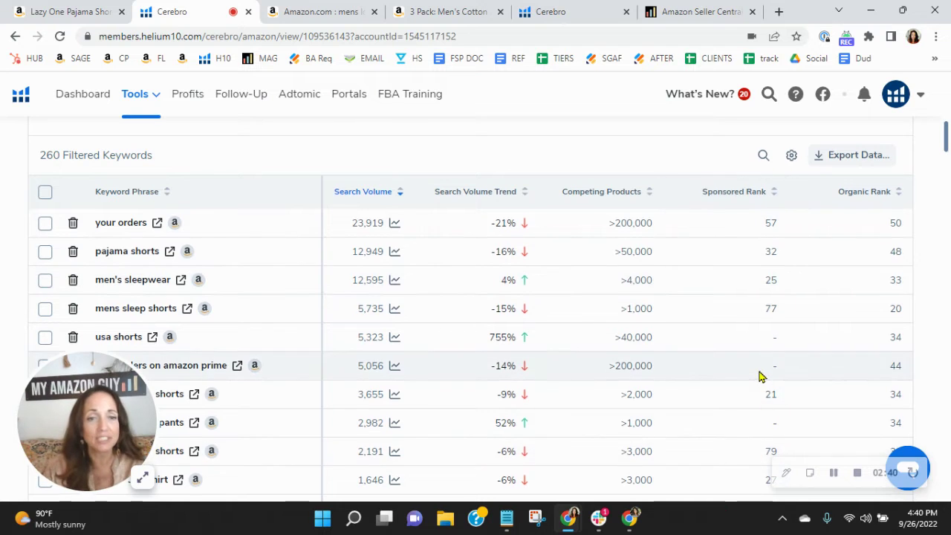
{"action": "scroll", "coordinate": [759, 376], "scroll_direction": "down", "scroll_amount": 2}
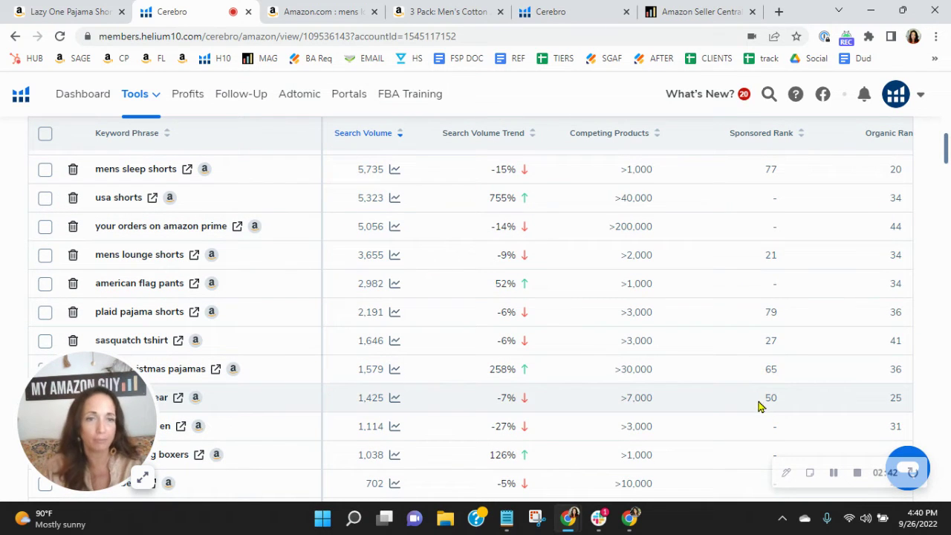
{"action": "scroll", "coordinate": [722, 372], "scroll_direction": "up", "scroll_amount": 2}
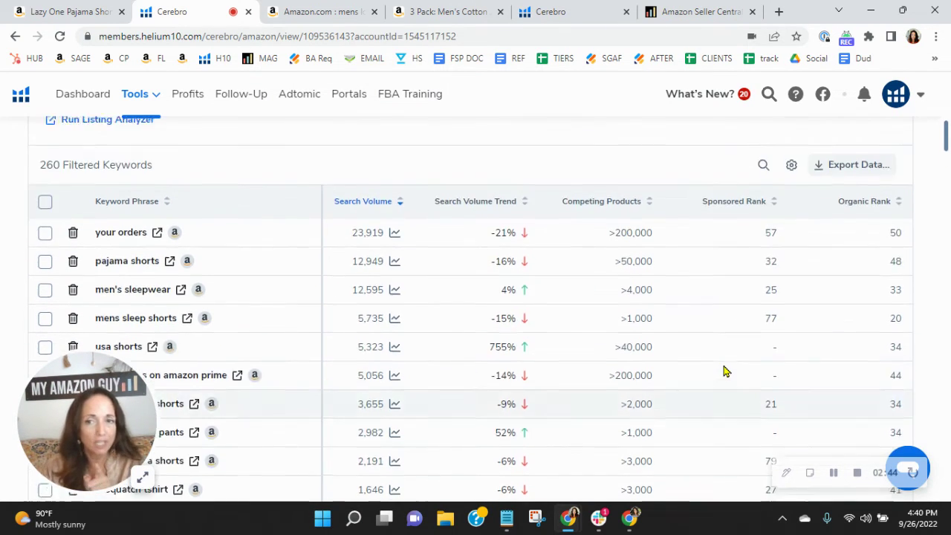
{"action": "scroll", "coordinate": [721, 371], "scroll_direction": "up", "scroll_amount": 2}
{"action": "scroll", "coordinate": [725, 375], "scroll_direction": "down", "scroll_amount": 6}
{"action": "scroll", "coordinate": [730, 375], "scroll_direction": "down", "scroll_amount": 1}
{"action": "scroll", "coordinate": [729, 373], "scroll_direction": "down", "scroll_amount": 3}
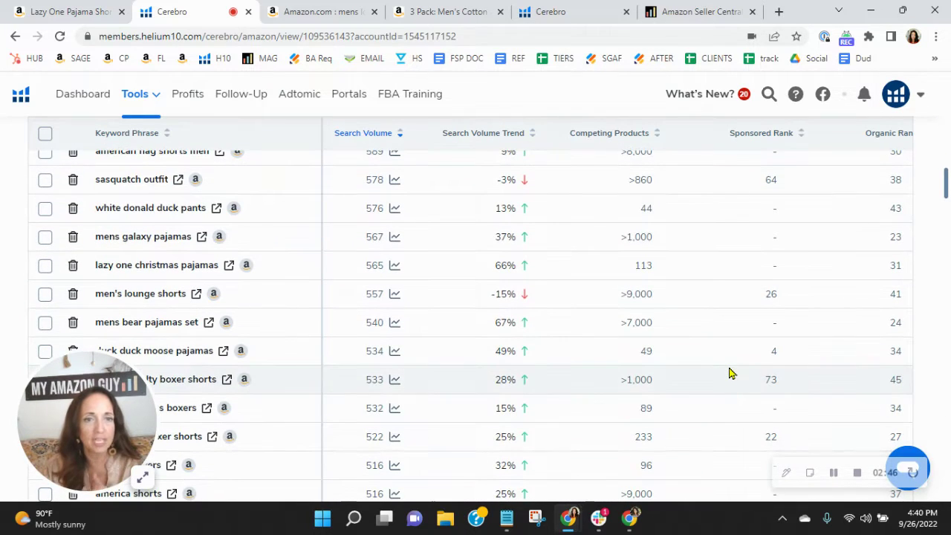
{"action": "scroll", "coordinate": [730, 373], "scroll_direction": "down", "scroll_amount": 2}
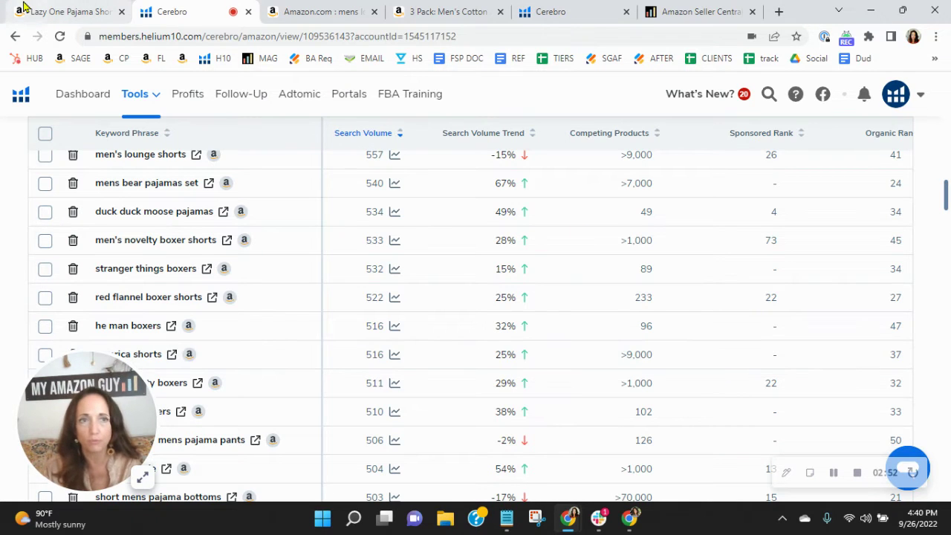
Return to the Lazy One Amazon listing and scroll down the product page
{"action": "left_click", "coordinate": [53, 6]}
{"action": "scroll", "coordinate": [711, 361], "scroll_direction": "down", "scroll_amount": 1}
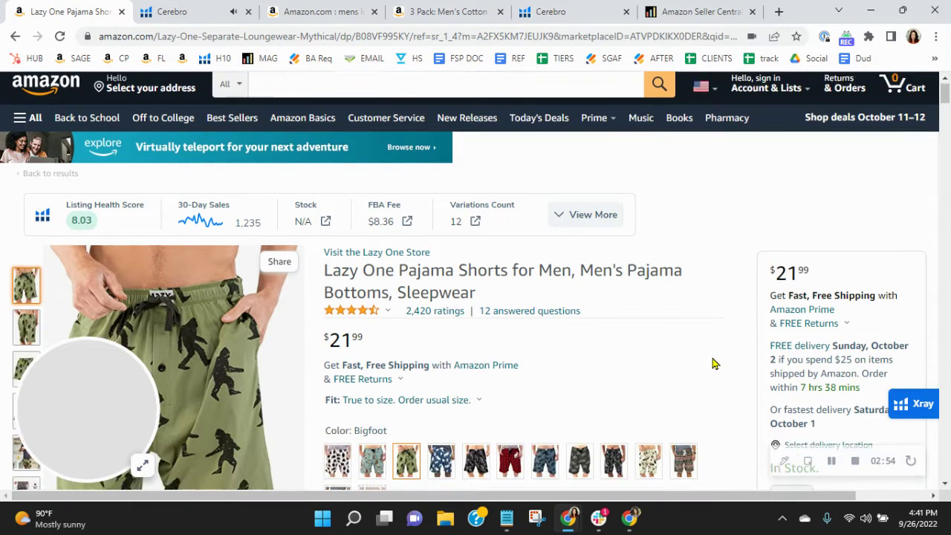
{"action": "scroll", "coordinate": [713, 362], "scroll_direction": "down", "scroll_amount": 3}
{"action": "scroll", "coordinate": [717, 372], "scroll_direction": "down", "scroll_amount": 1}
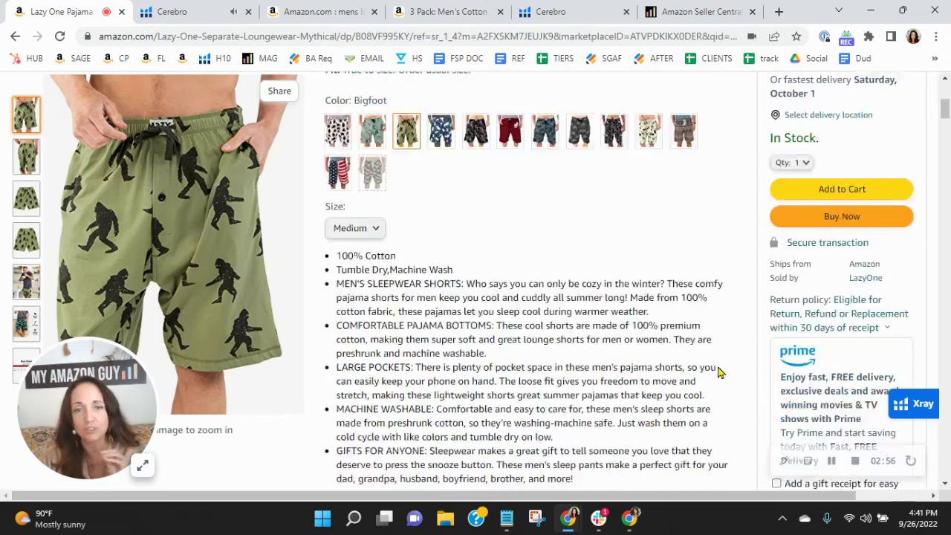
{"action": "scroll", "coordinate": [716, 371], "scroll_direction": "down", "scroll_amount": 5}
{"action": "scroll", "coordinate": [668, 401], "scroll_direction": "up", "scroll_amount": 5}
{"action": "mouse_move", "coordinate": [610, 401]}
{"action": "left_mouse_down"}
{"action": "mouse_move", "coordinate": [454, 331]}
{"action": "mouse_move", "coordinate": [354, 302]}
{"action": "left_mouse_up"}
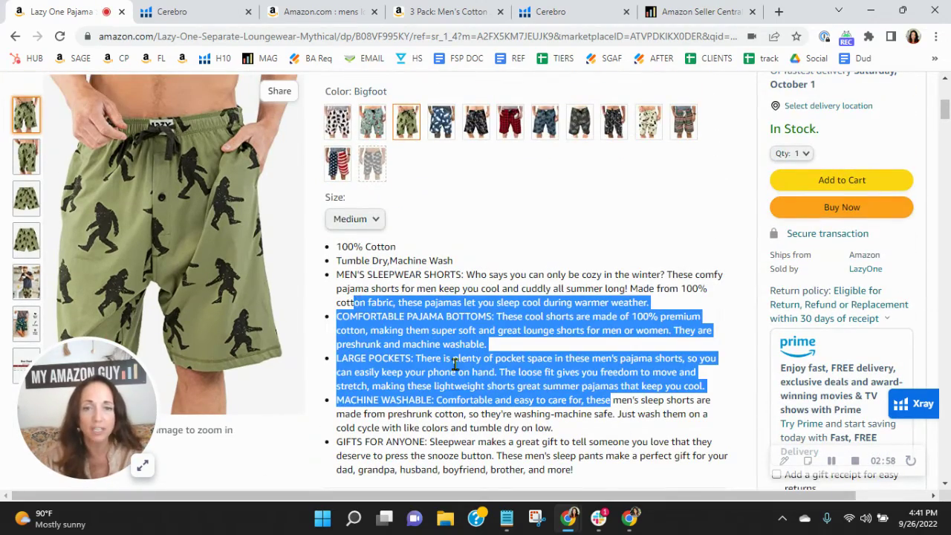
Scroll to the Product Description and turn on Image Alt Text Viewer to show image alt text
{"action": "scroll", "coordinate": [605, 383], "scroll_direction": "down", "scroll_amount": 2}
{"action": "scroll", "coordinate": [609, 387], "scroll_direction": "down", "scroll_amount": 5}
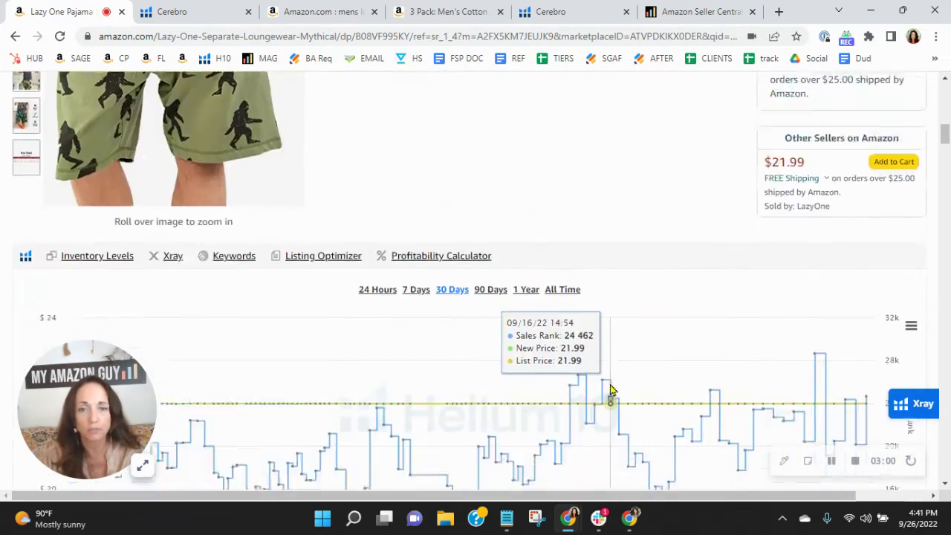
{"action": "scroll", "coordinate": [615, 388], "scroll_direction": "down", "scroll_amount": 5}
{"action": "scroll", "coordinate": [615, 386], "scroll_direction": "down", "scroll_amount": 5}
{"action": "scroll", "coordinate": [613, 384], "scroll_direction": "down", "scroll_amount": 3}
{"action": "scroll", "coordinate": [612, 384], "scroll_direction": "down", "scroll_amount": 4}
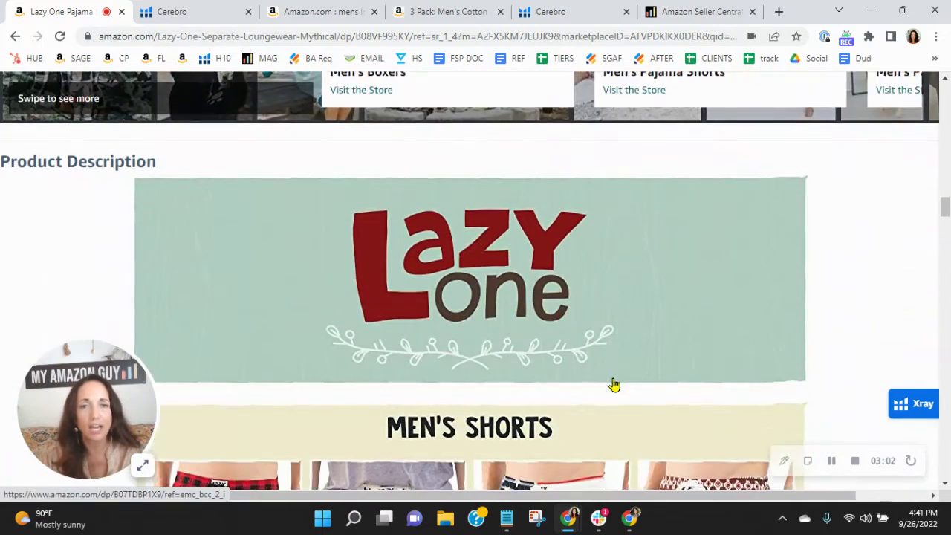
{"action": "left_click", "coordinate": [869, 35]}
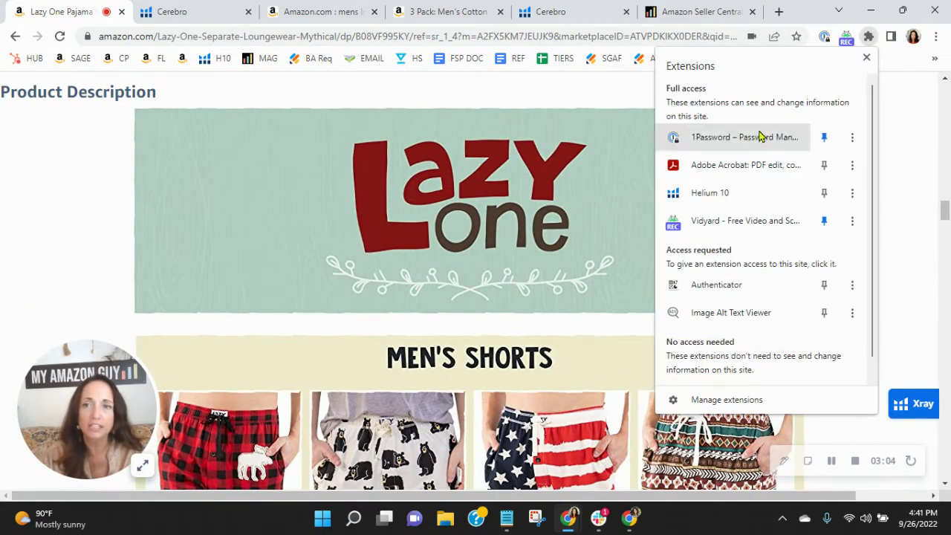
{"action": "left_click", "coordinate": [743, 313]}
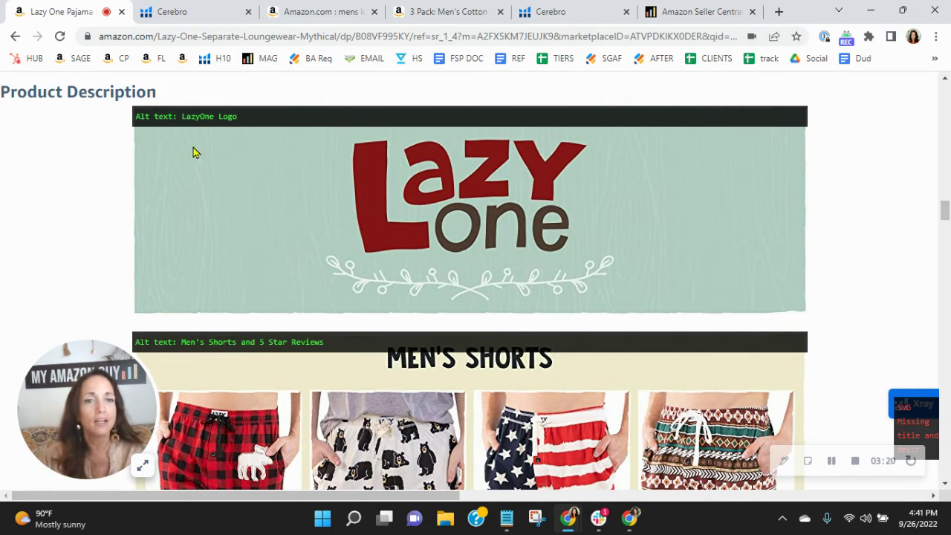
{"action": "scroll", "coordinate": [592, 319], "scroll_direction": "down", "scroll_amount": 4}
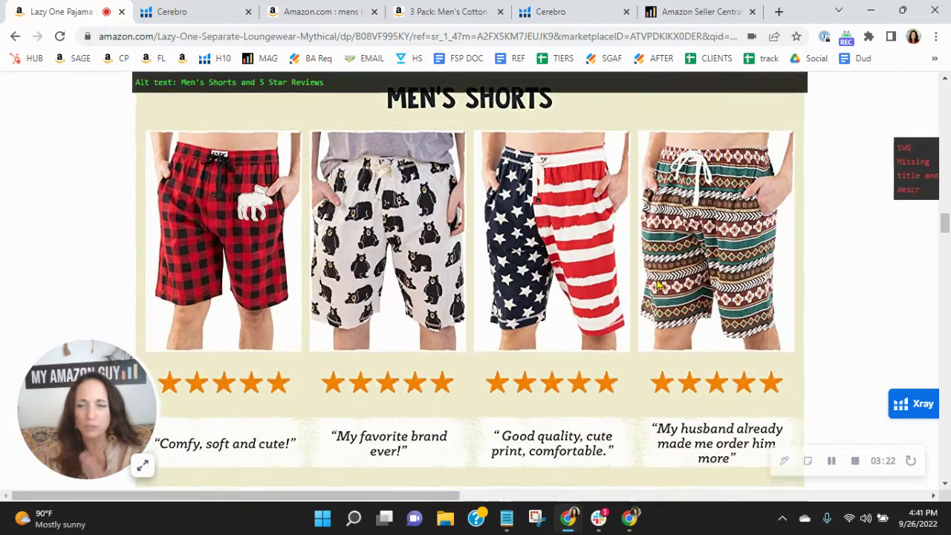
{"action": "scroll", "coordinate": [658, 278], "scroll_direction": "down", "scroll_amount": 3}
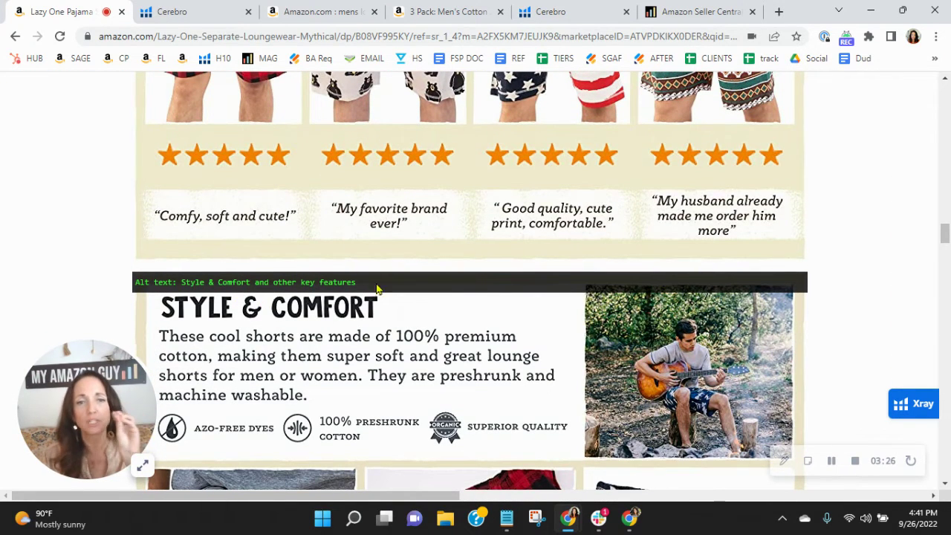
{"action": "scroll", "coordinate": [510, 312], "scroll_direction": "down", "scroll_amount": 5}
{"action": "scroll", "coordinate": [483, 299], "scroll_direction": "down", "scroll_amount": 3}
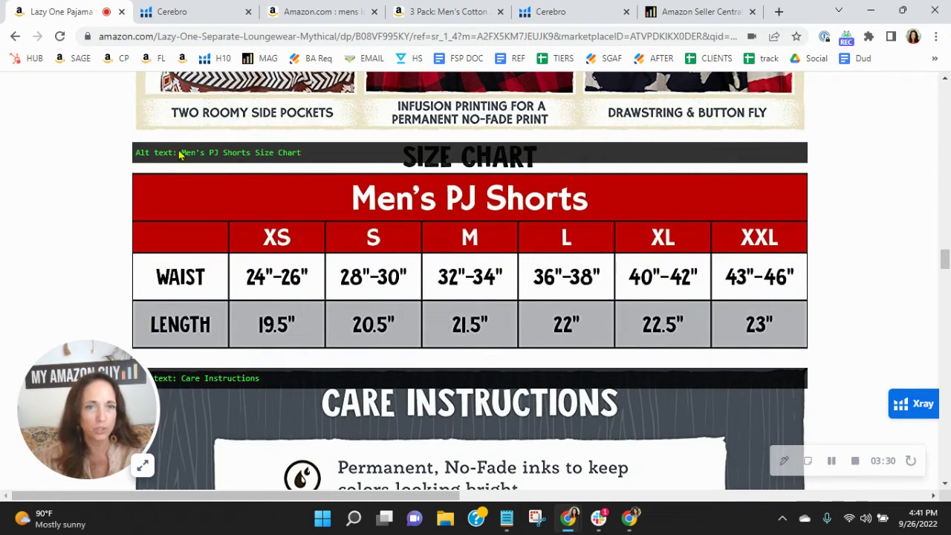
{"action": "scroll", "coordinate": [373, 279], "scroll_direction": "down", "scroll_amount": 2}
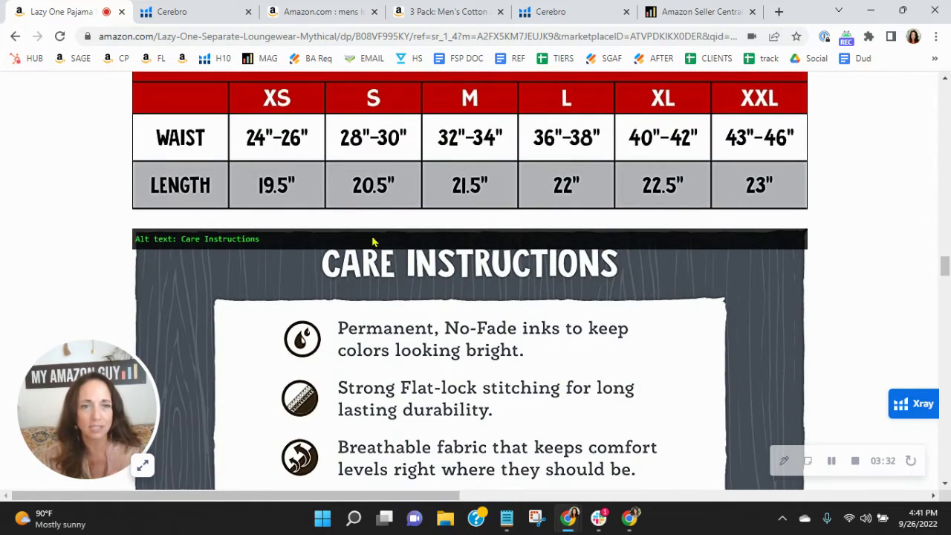
{"action": "scroll", "coordinate": [549, 279], "scroll_direction": "down", "scroll_amount": 3}
{"action": "scroll", "coordinate": [558, 273], "scroll_direction": "down", "scroll_amount": 3}
{"action": "scroll", "coordinate": [558, 274], "scroll_direction": "down", "scroll_amount": 3}
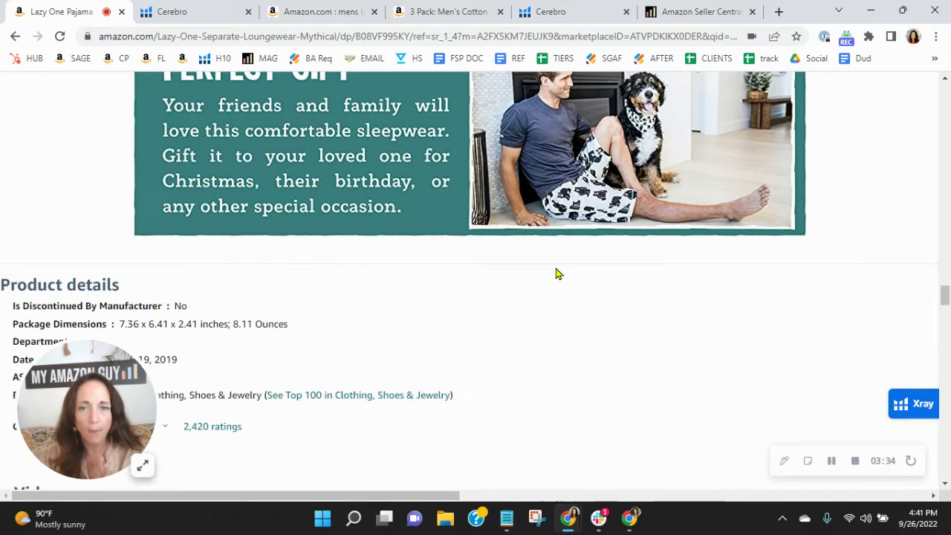
{"action": "scroll", "coordinate": [815, 223], "scroll_direction": "up", "scroll_amount": 1}
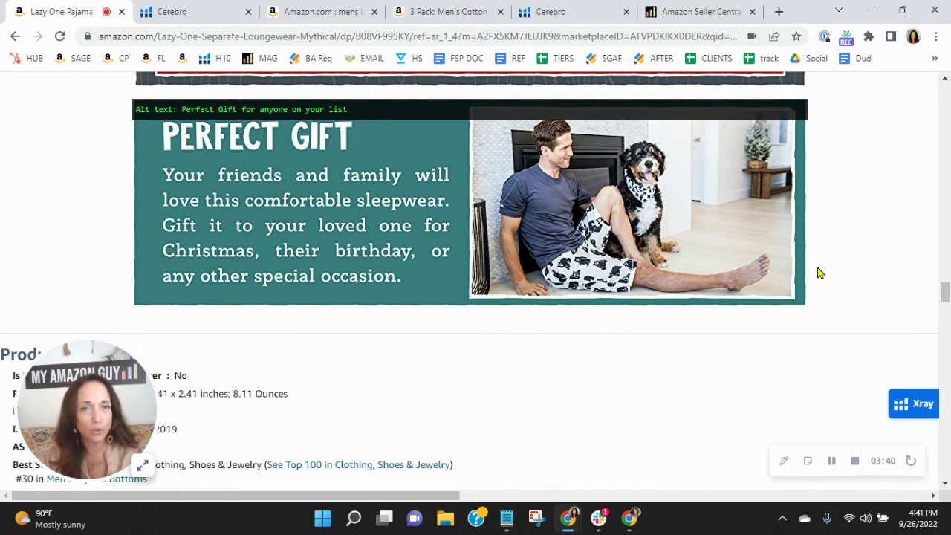
{"action": "scroll", "coordinate": [832, 312], "scroll_direction": "up", "scroll_amount": 5}
{"action": "scroll", "coordinate": [832, 341], "scroll_direction": "up", "scroll_amount": 4}
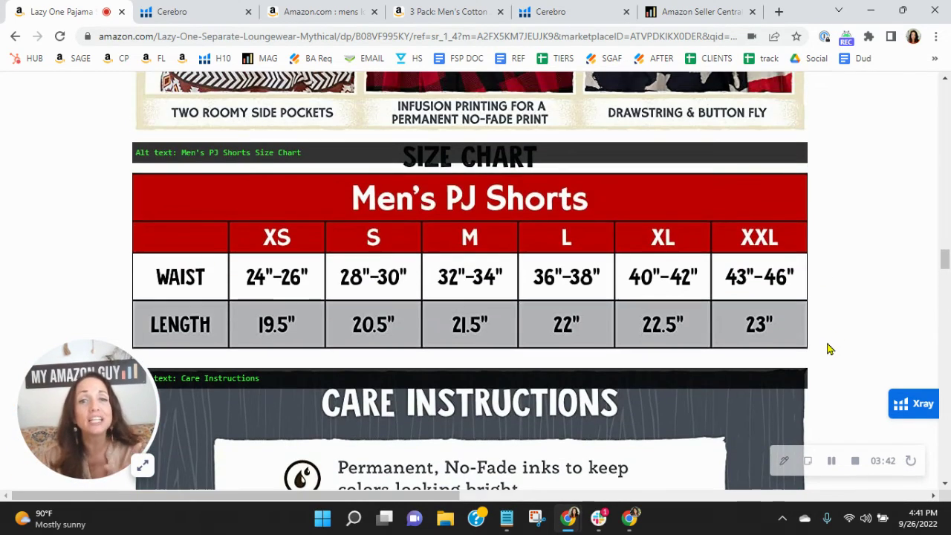
{"action": "scroll", "coordinate": [830, 350], "scroll_direction": "up", "scroll_amount": 5}
{"action": "scroll", "coordinate": [829, 348], "scroll_direction": "up", "scroll_amount": 5}
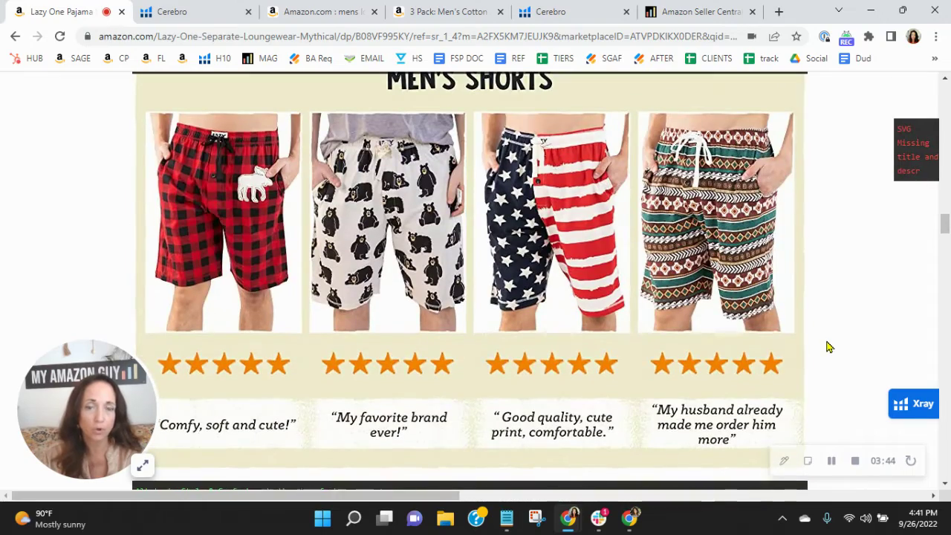
{"action": "scroll", "coordinate": [830, 347], "scroll_direction": "up", "scroll_amount": 5}
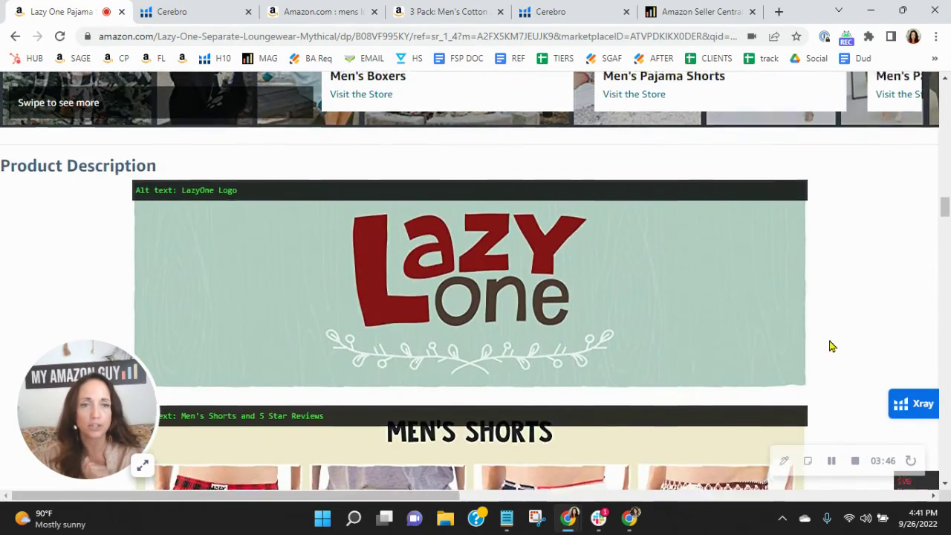
{"action": "scroll", "coordinate": [830, 347], "scroll_direction": "up", "scroll_amount": 5}
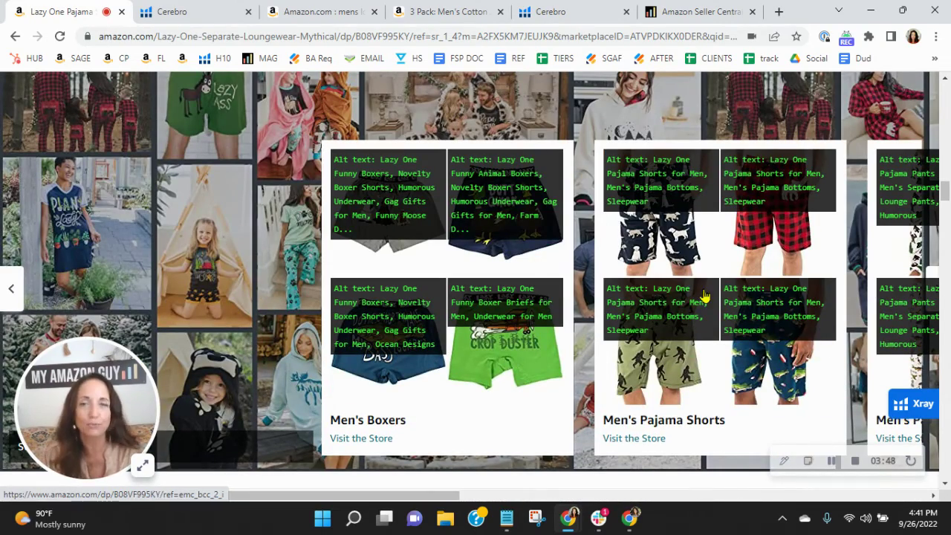
Switch to the myamazonguy.com/full-service-management page in the last browser tab
{"action": "left_click", "coordinate": [697, 10]}
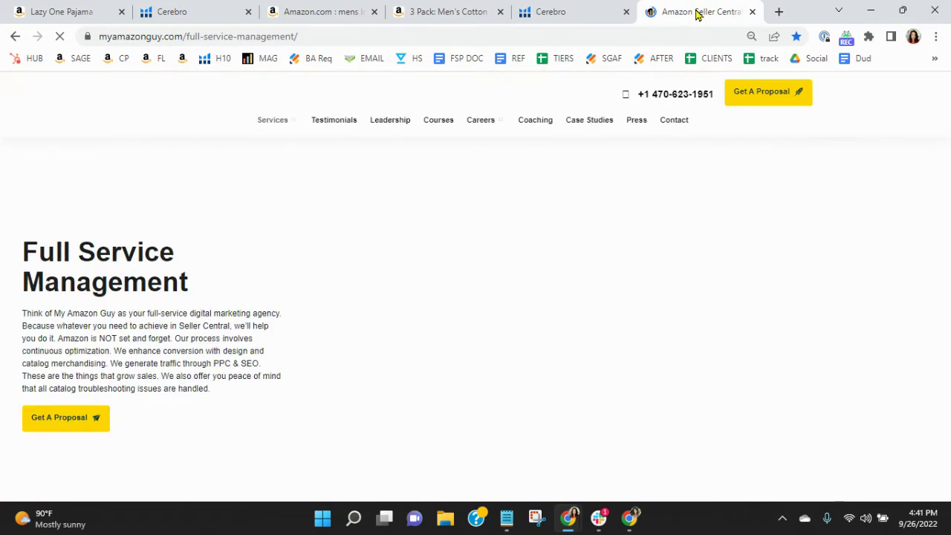